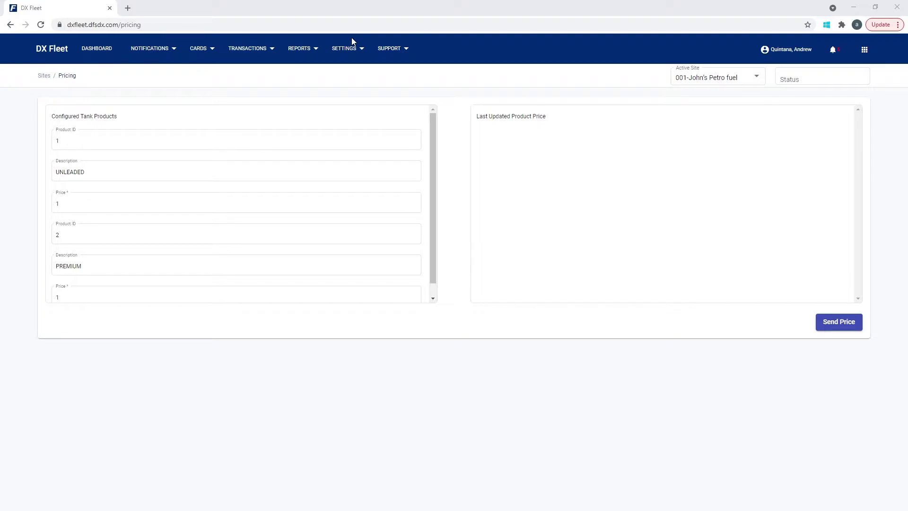
Look over the site configuration options and the first product's UNLEADED description and Product ID fields.
left_click(348, 51)
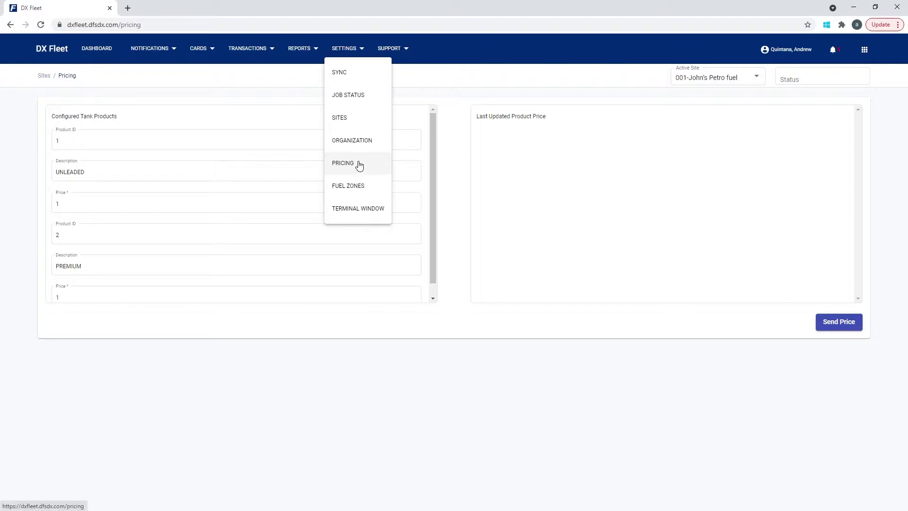
left_click(430, 100)
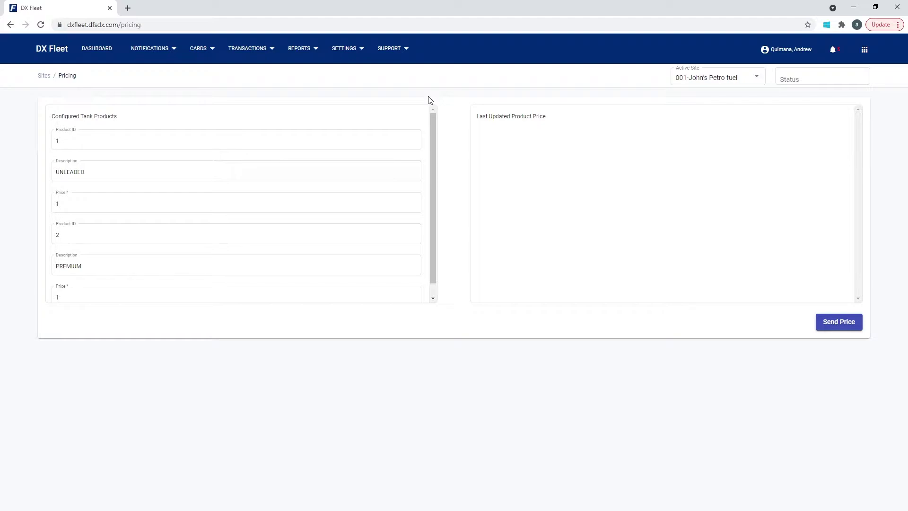
left_click(341, 52)
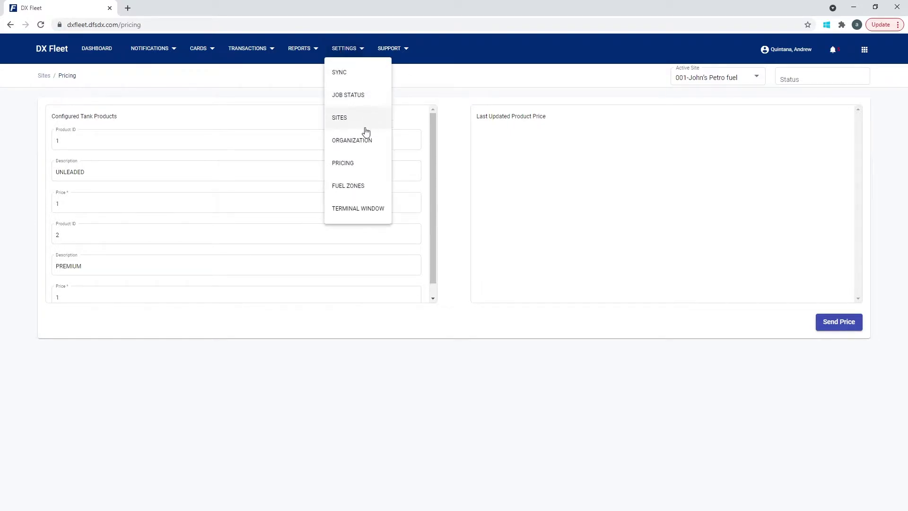
left_click(433, 156)
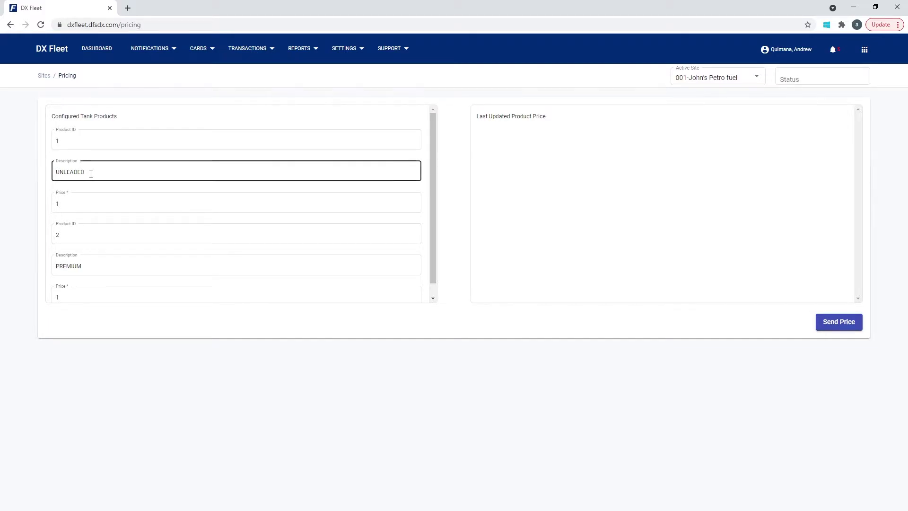
left_click_drag(91, 173, 47, 169)
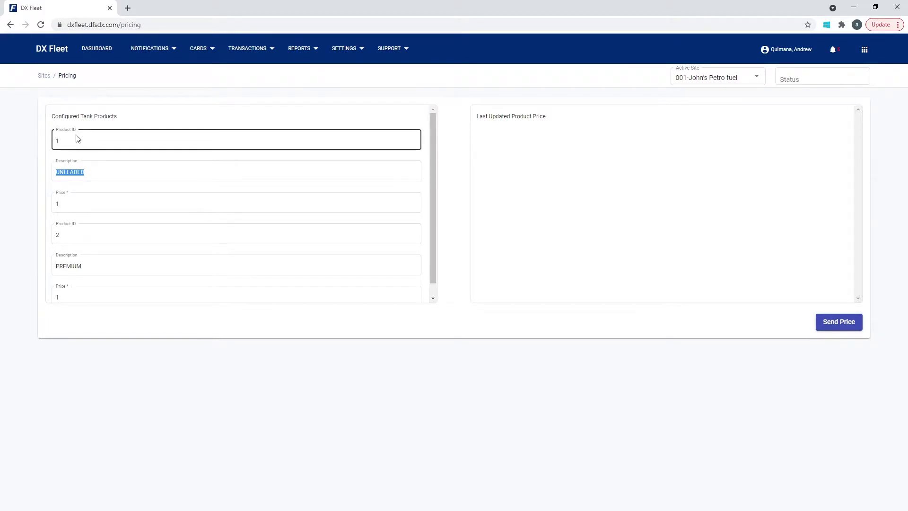
left_click(61, 140)
triple_click(39, 143)
left_click(56, 142)
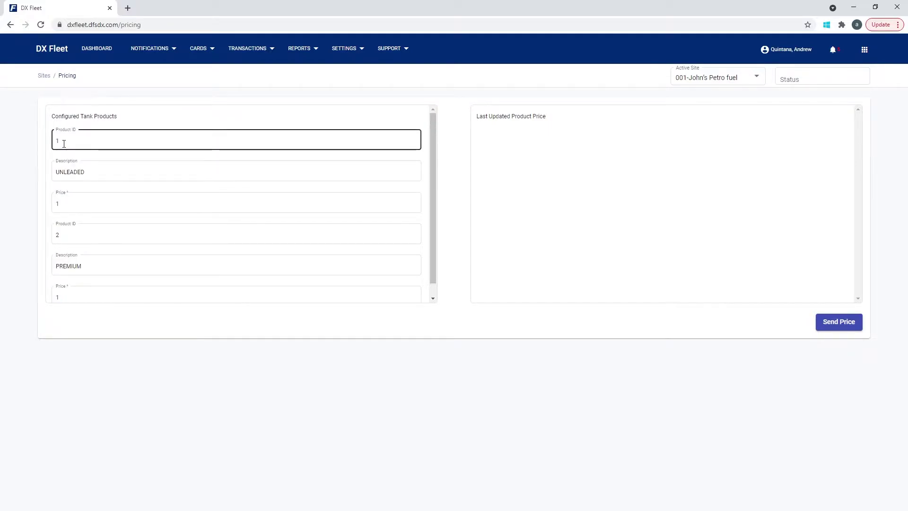
scroll(168, 237, "down", 1)
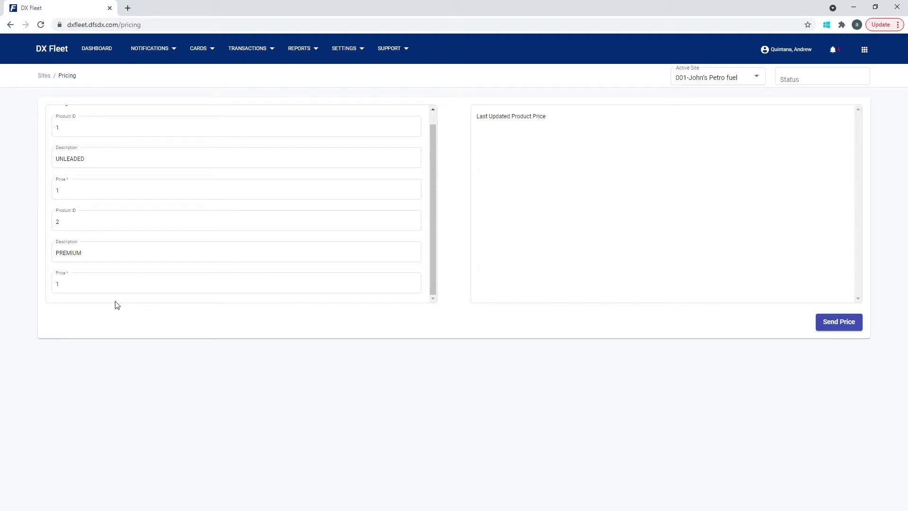
Make 002-Janes Petro Fuel the active pricing site from the site list.
left_click(709, 81)
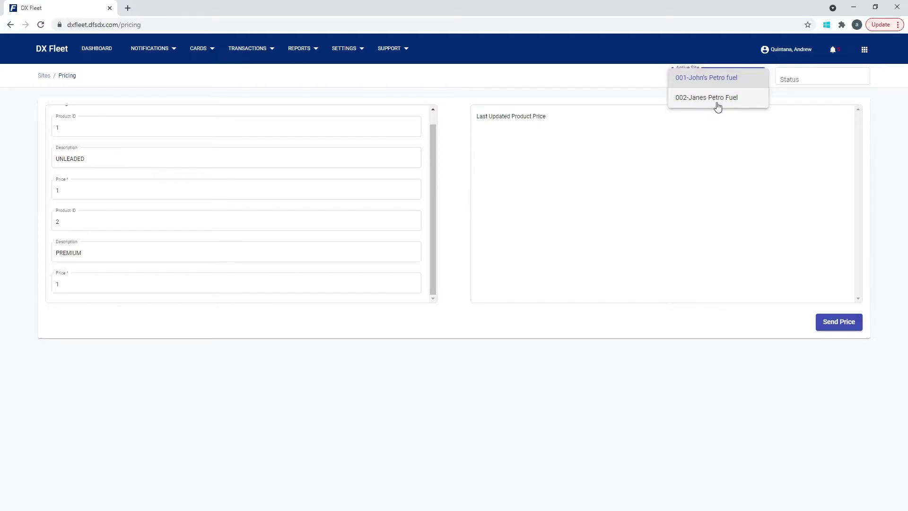
left_click(711, 77)
left_click(711, 77)
left_click(705, 99)
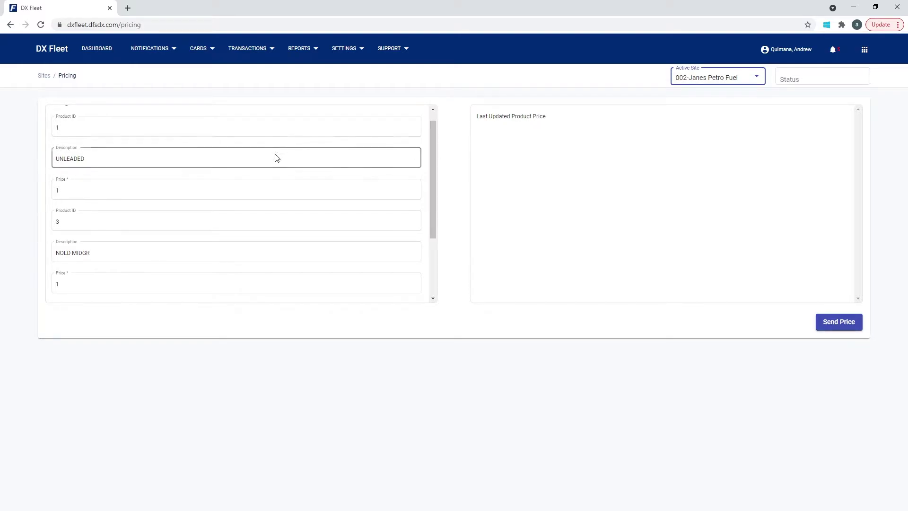
left_click(71, 191)
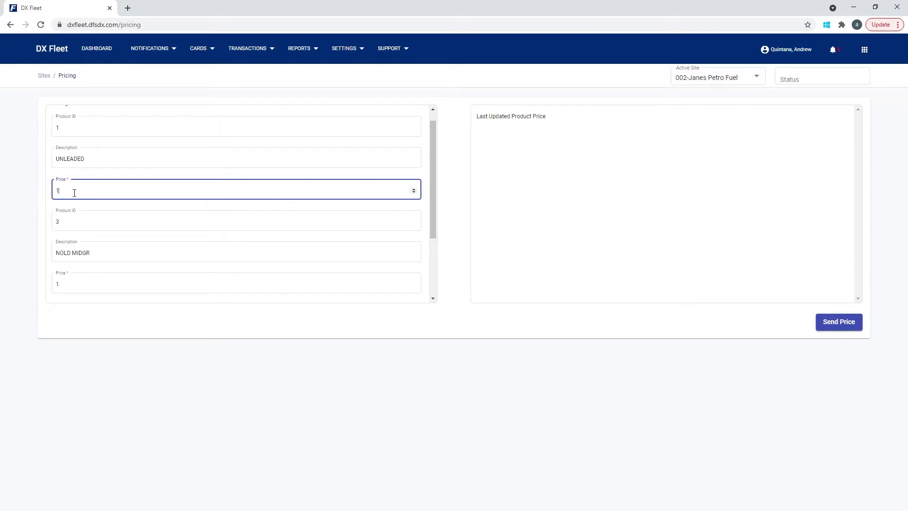
Replace the UNLEADED price of 1 with 2.50 and send the prices to the site.
left_click_drag(74, 193, 27, 196)
left_click(28, 196)
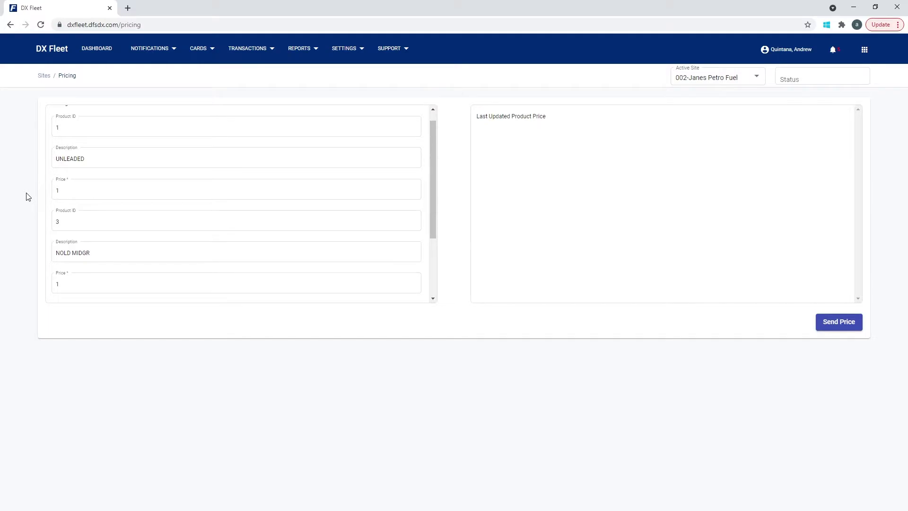
double_click(70, 195)
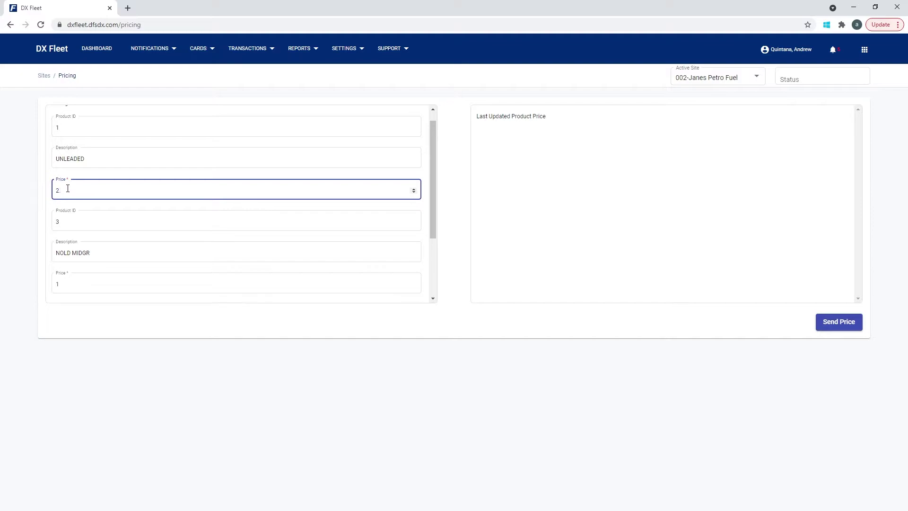
type("2.50")
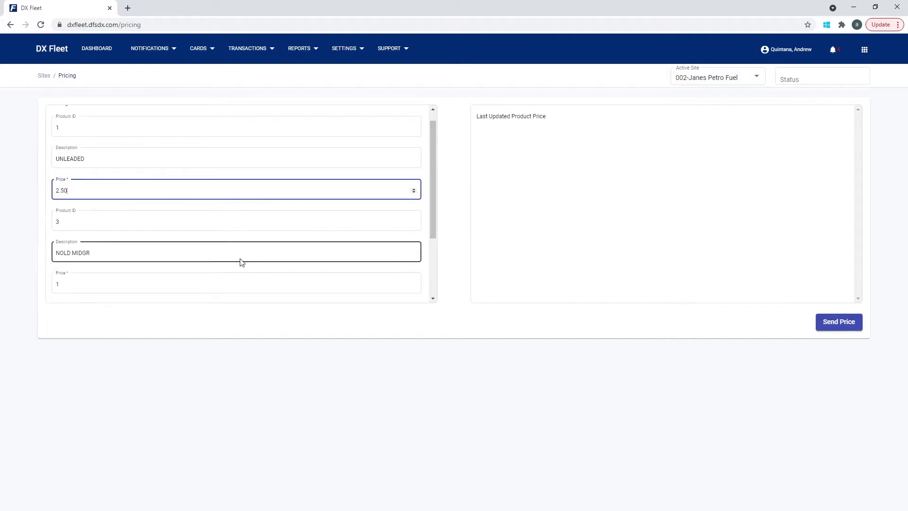
left_click(839, 322)
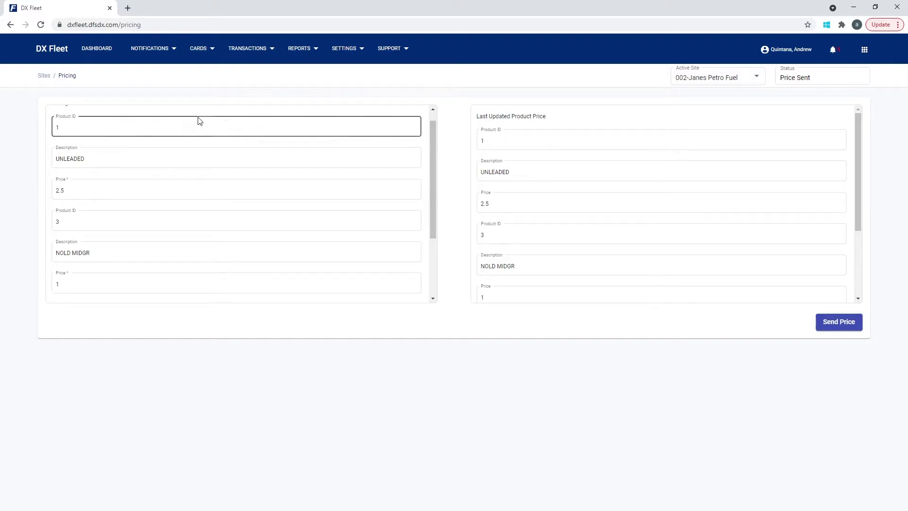
Delete the 2.5 UNLEADED price so the field is blank, leaving NOLD MIDGR at 1.
left_click(70, 191)
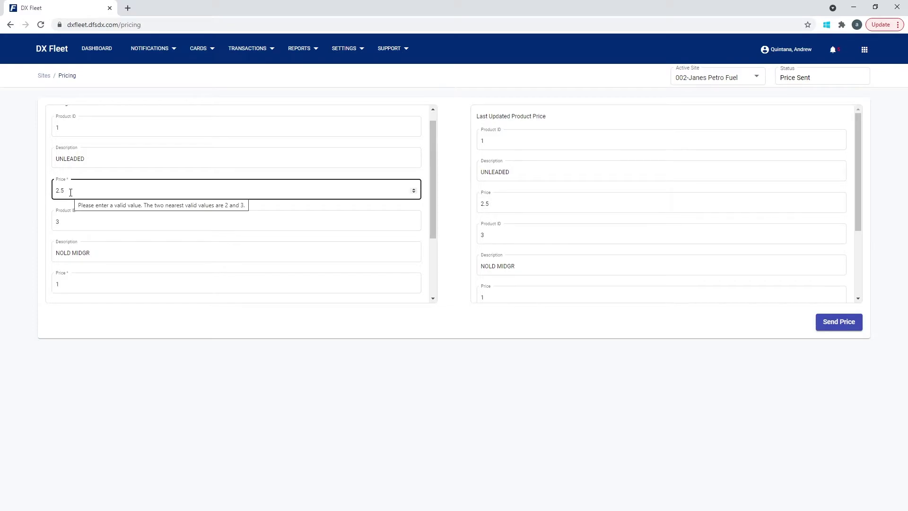
left_click_drag(70, 191, 55, 194)
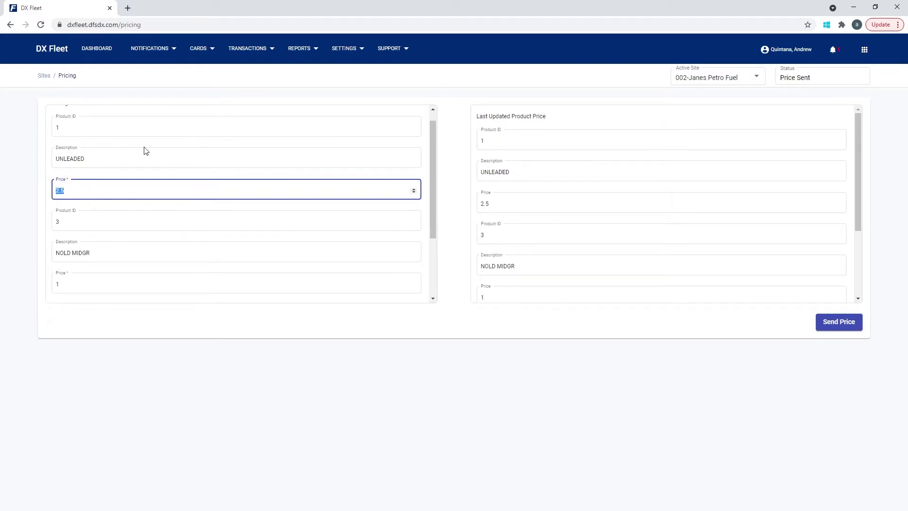
key("BackSpace")
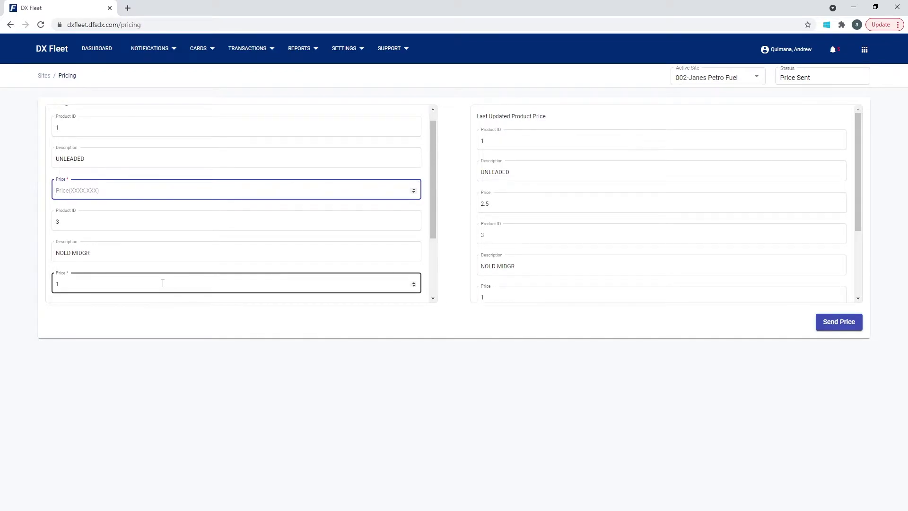
left_click(101, 282)
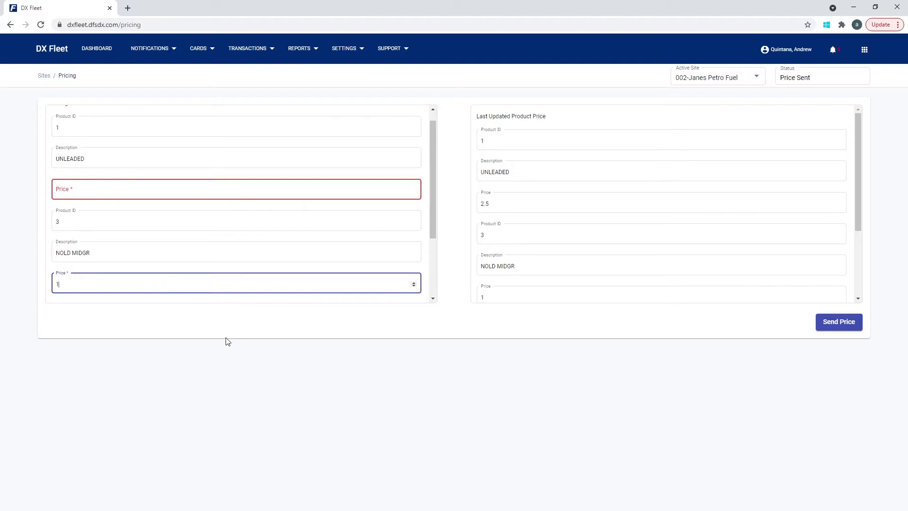
left_click(352, 49)
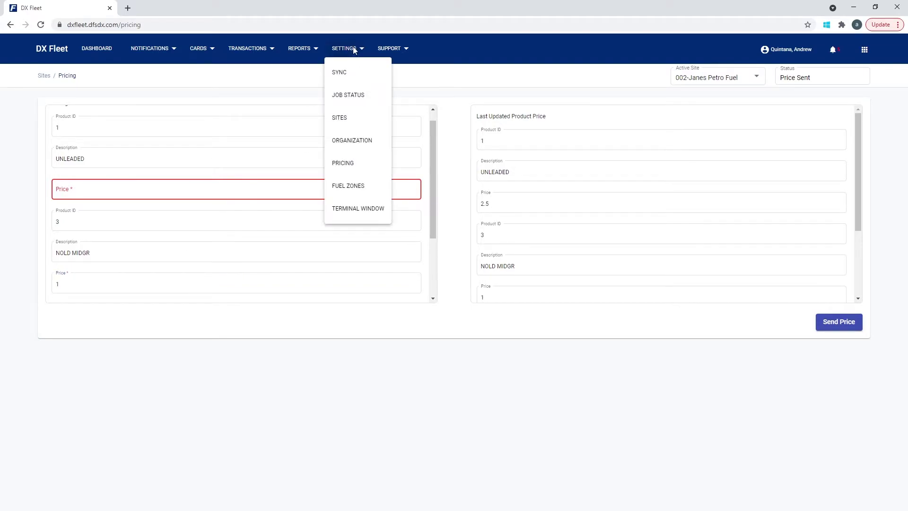
Open site 001's tank and pump settings to show its list of tanks.
left_click(347, 121)
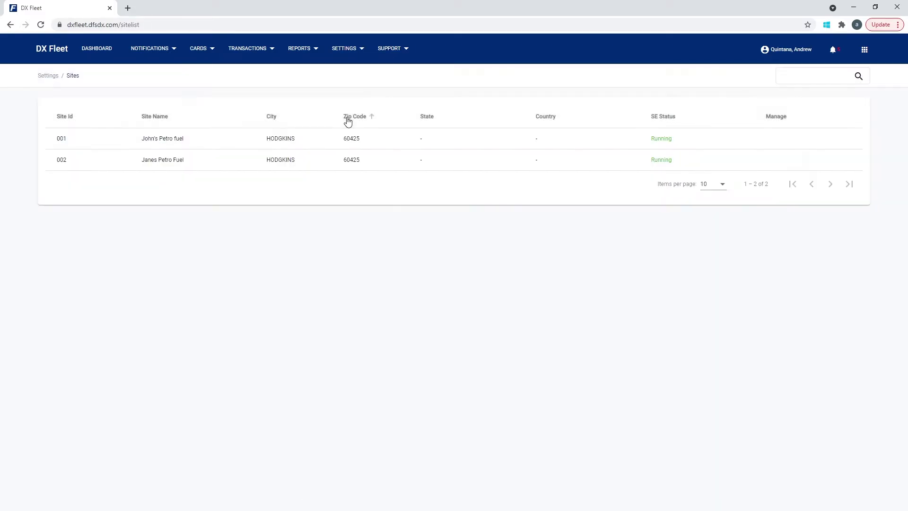
left_click(756, 139)
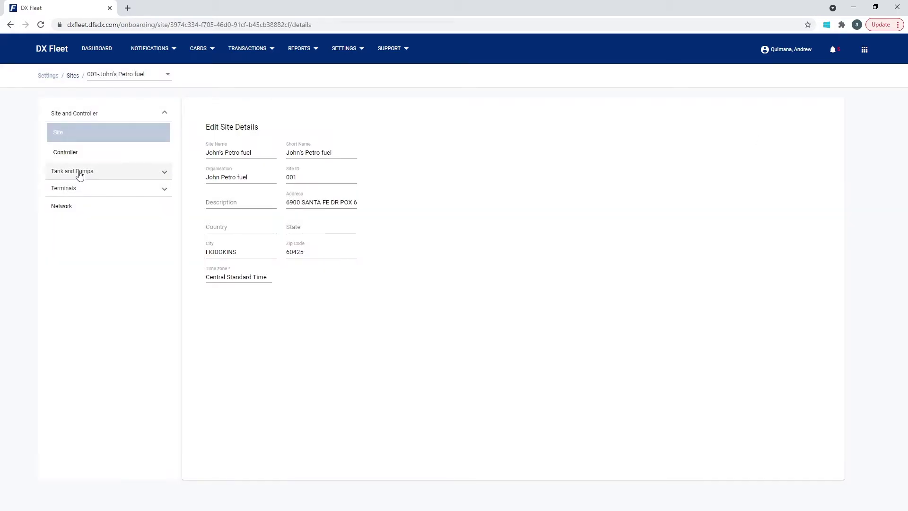
left_click(80, 174)
left_click(64, 149)
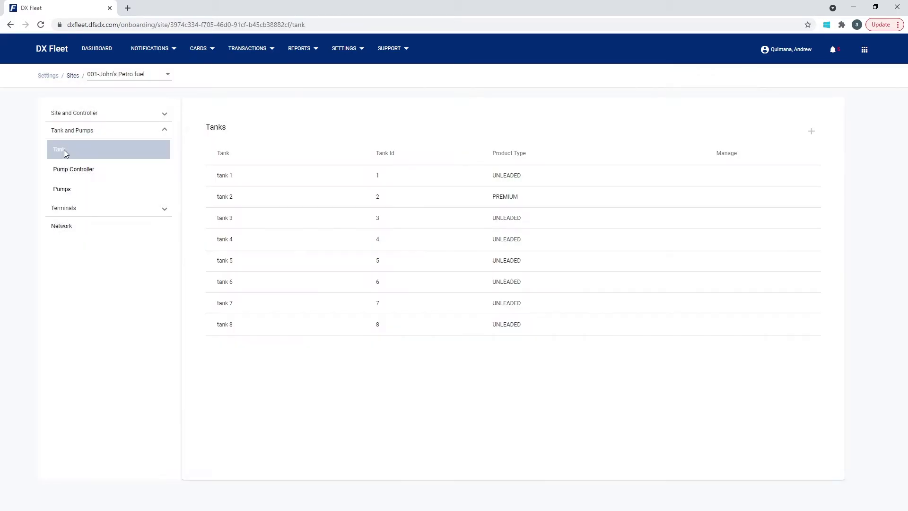
mouse_move(319, 174)
mouse_move(476, 197)
Edit Tank 3 at 001-John's Petro fuel, choose #1 DIESEL as its product, and save.
left_click(712, 219)
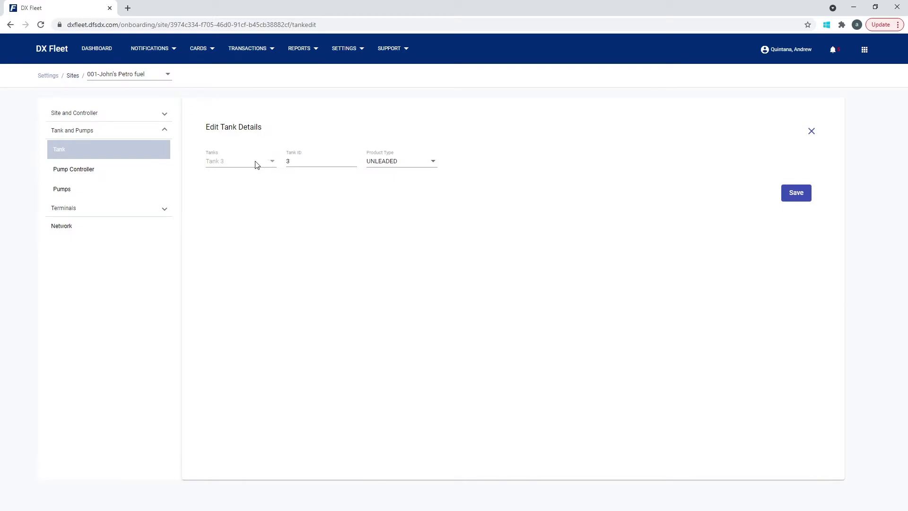
left_click(388, 163)
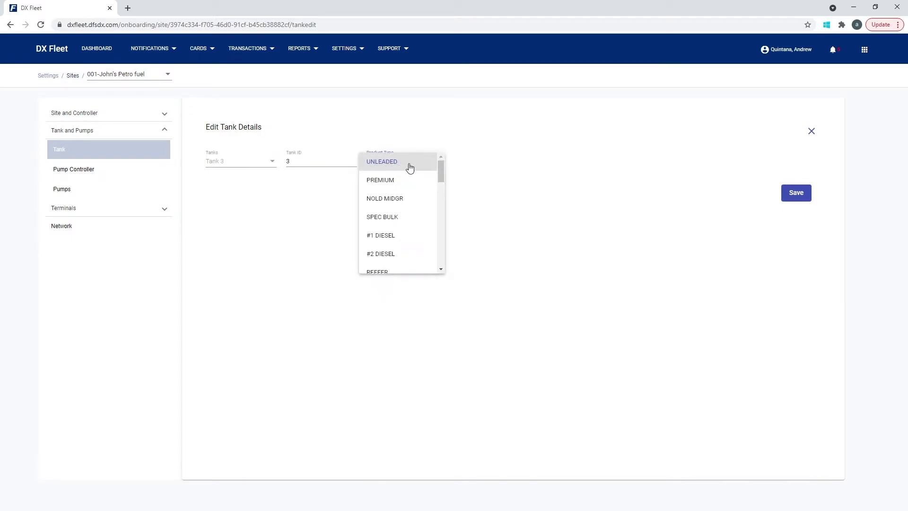
left_click(391, 242)
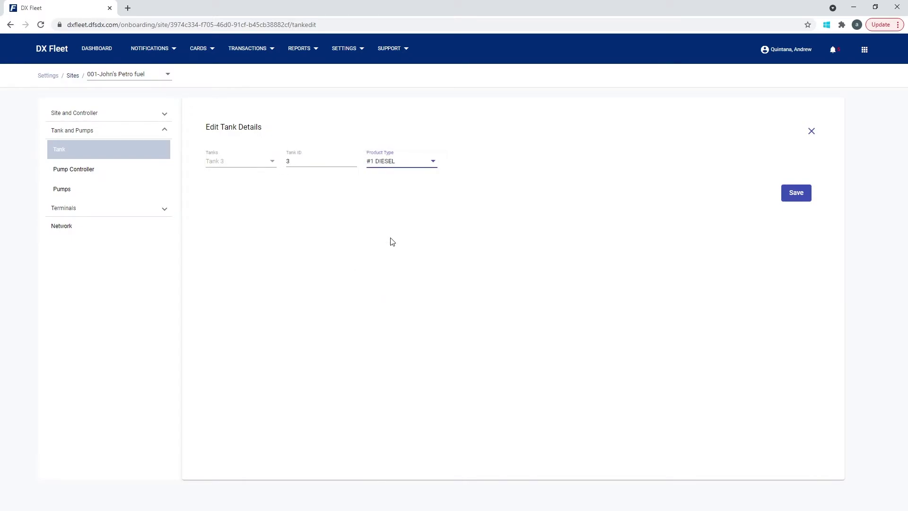
left_click(788, 193)
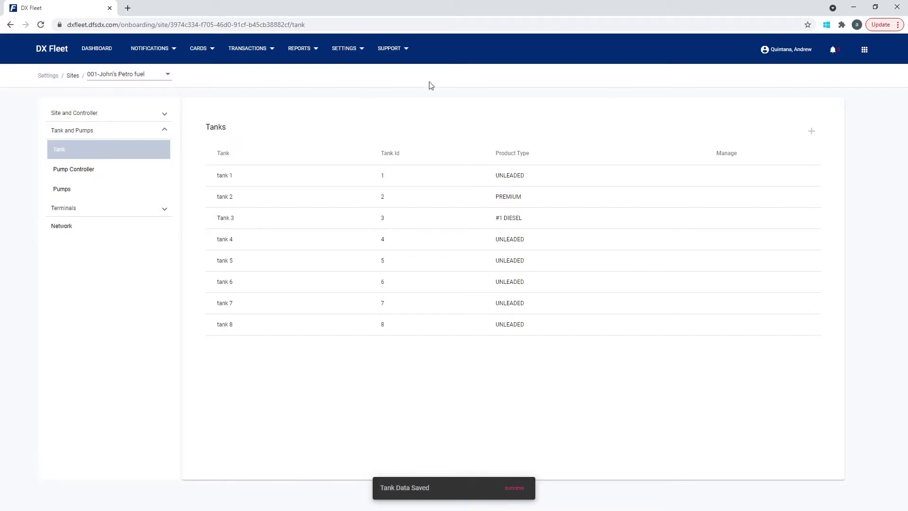
left_click(339, 50)
Open the Pricing page and locate the #1 DIESEL entry (Product ID 5) and its price field.
left_click(342, 163)
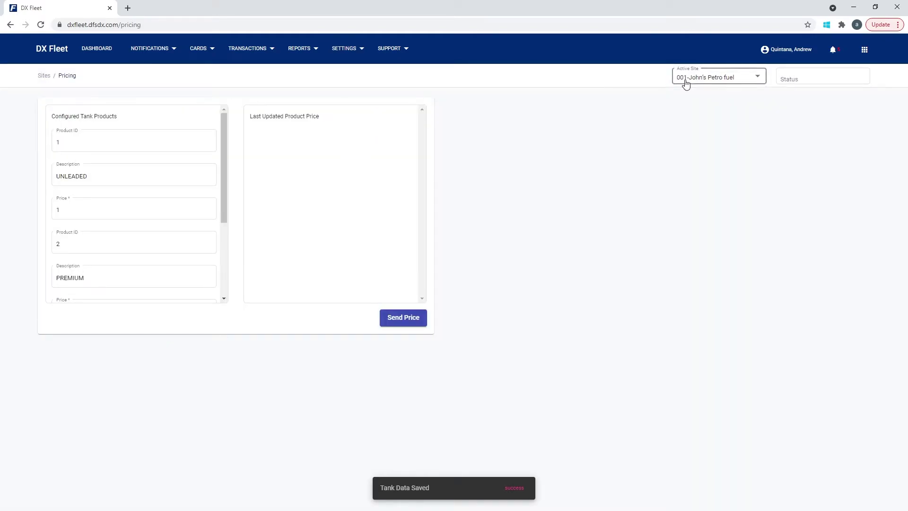
left_click_drag(225, 138, 221, 217)
left_click(104, 251)
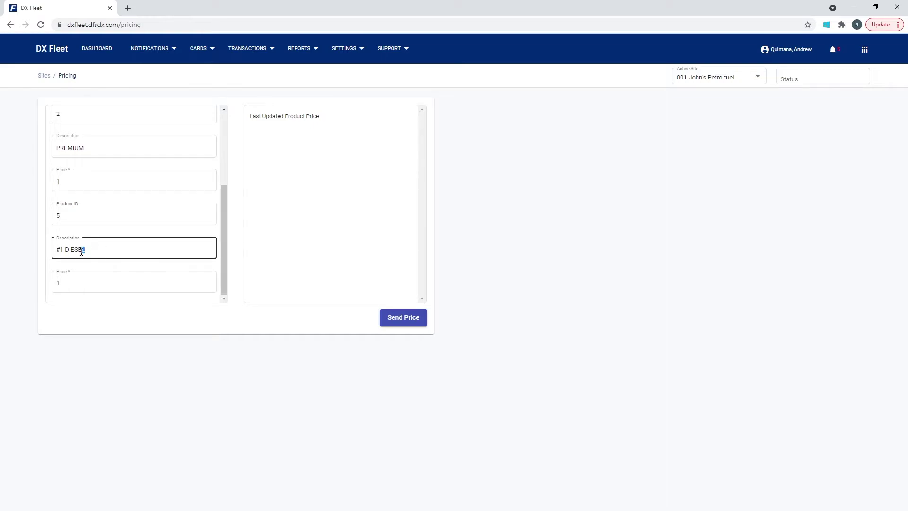
left_click_drag(85, 251, 45, 251)
left_click(104, 253)
left_click(82, 280)
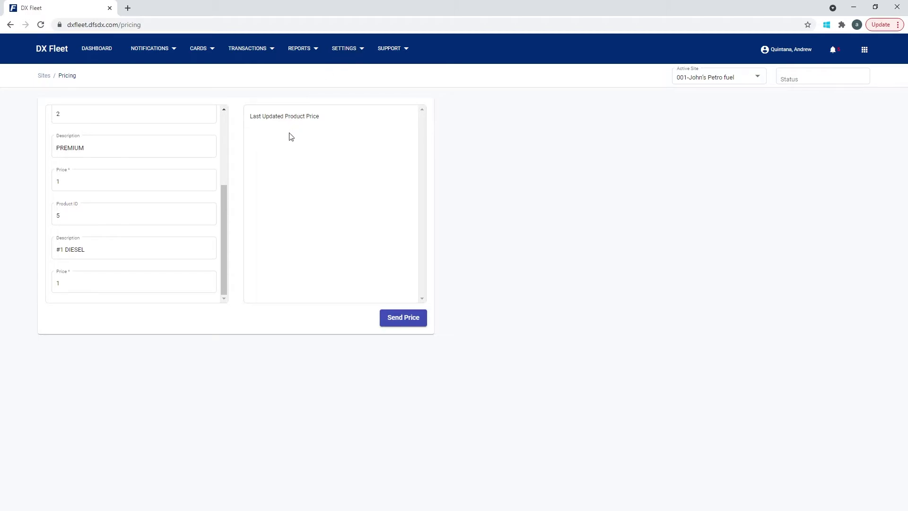
Visit Settings > Sync to review the site's Read/Send actions, then return to Pricing.
left_click(341, 52)
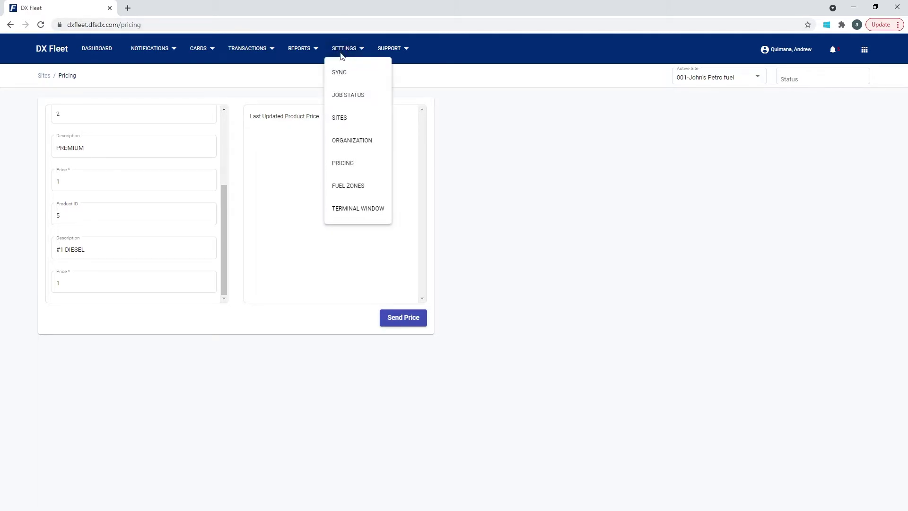
left_click(337, 72)
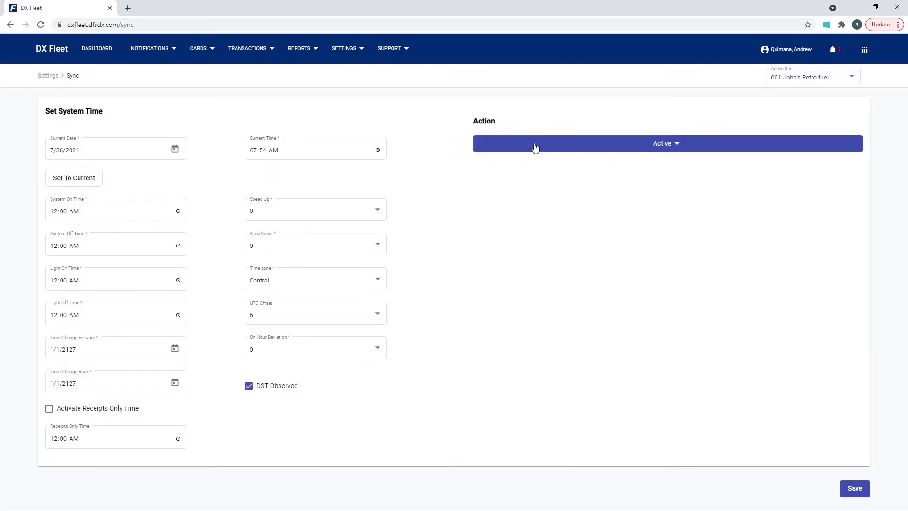
left_click(534, 144)
mouse_move(494, 188)
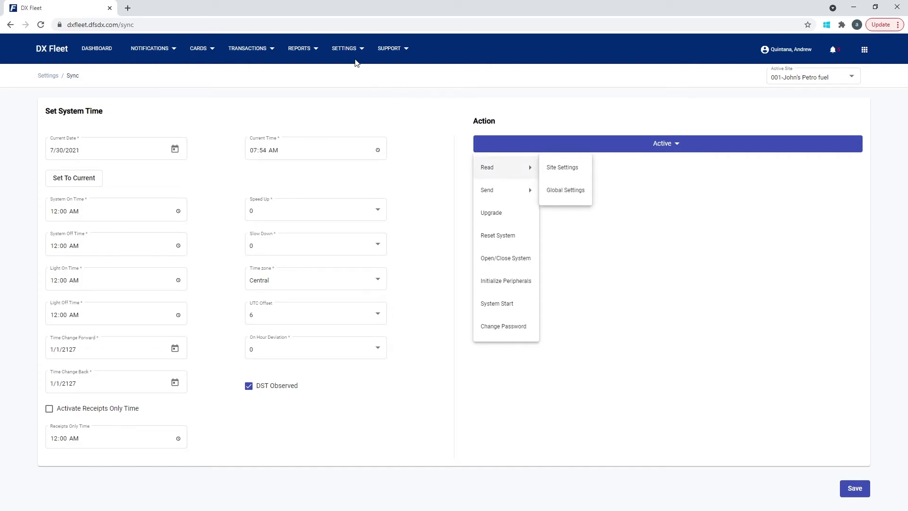
left_click(342, 52)
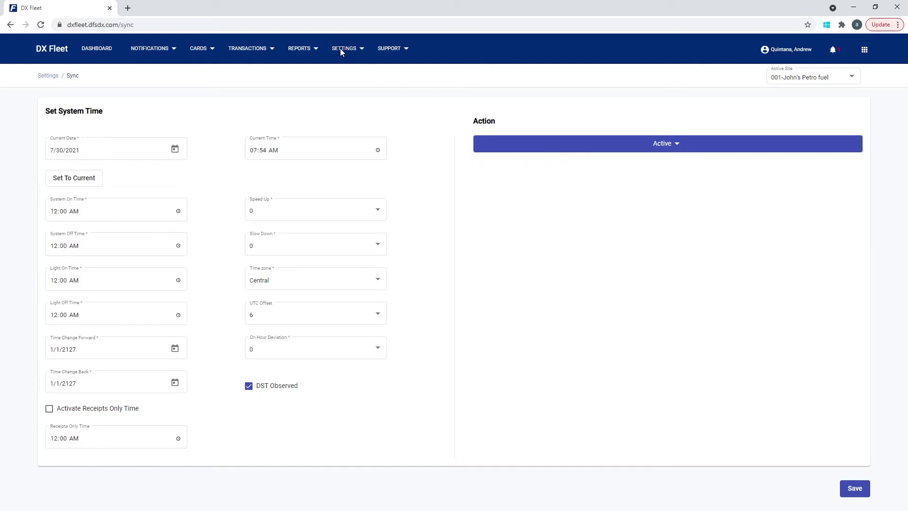
left_click(341, 49)
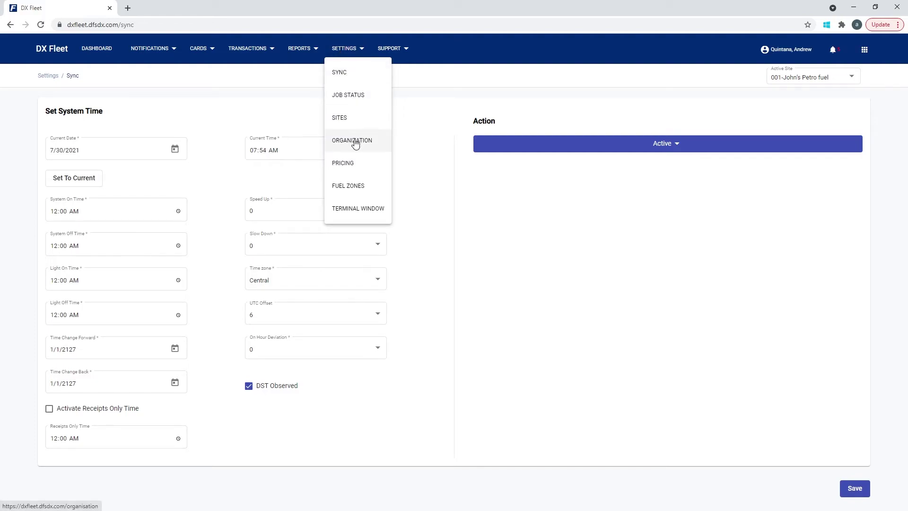
left_click(344, 164)
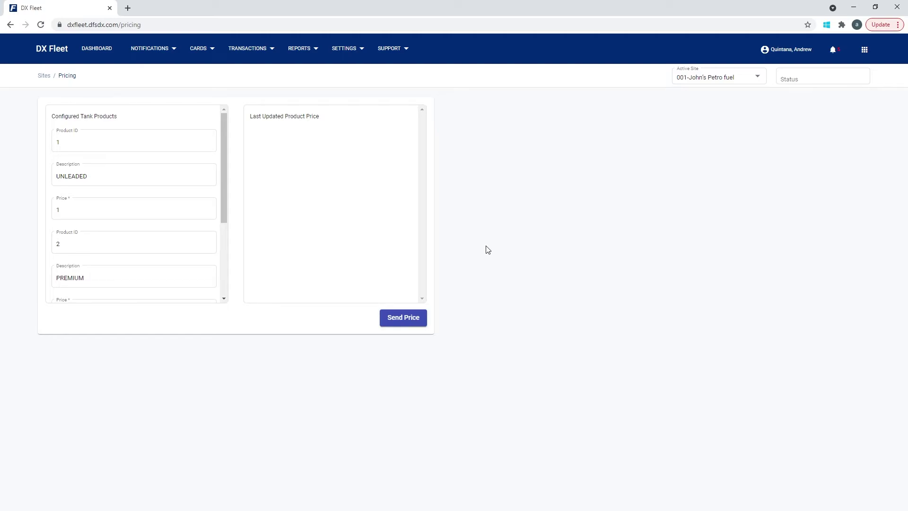
Open the Transactions menu from the top bar.
left_click(251, 50)
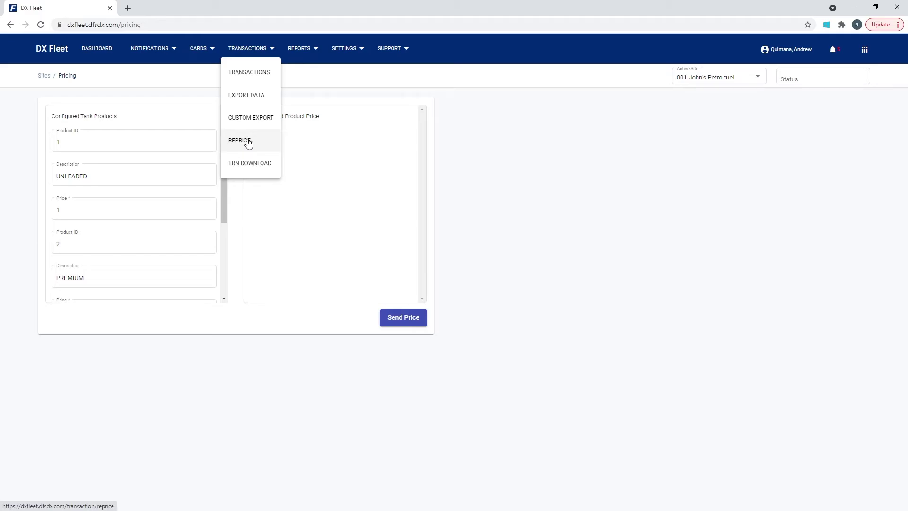
Open Transactions > Reprice and set the date range to 7/1/2021–7/31/2021.
left_click(246, 141)
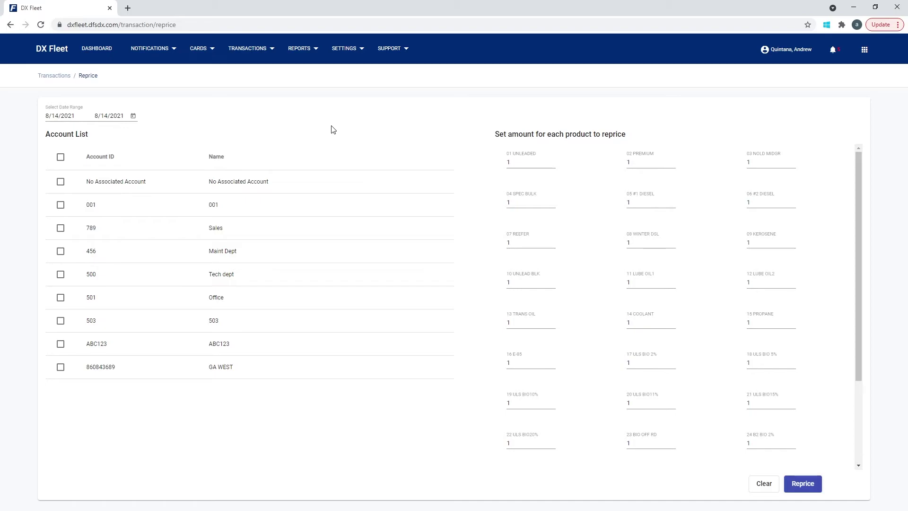
left_click(134, 118)
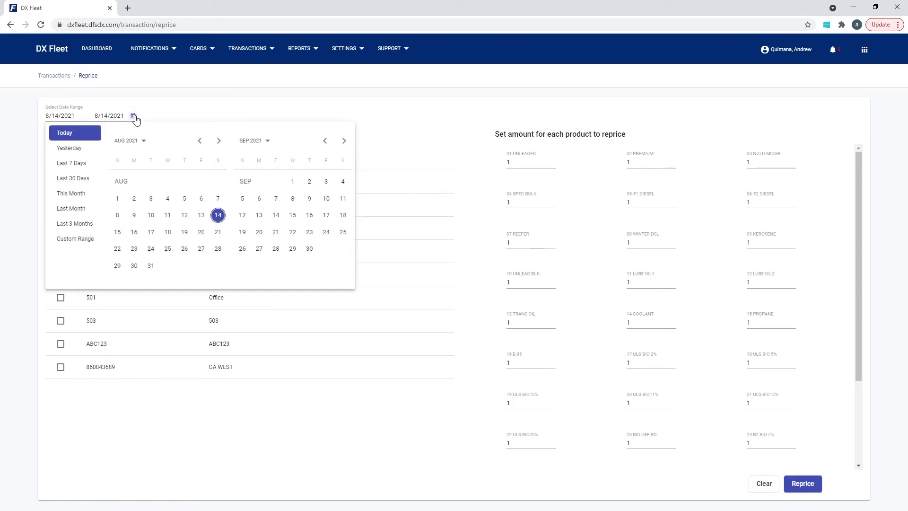
left_click(201, 141)
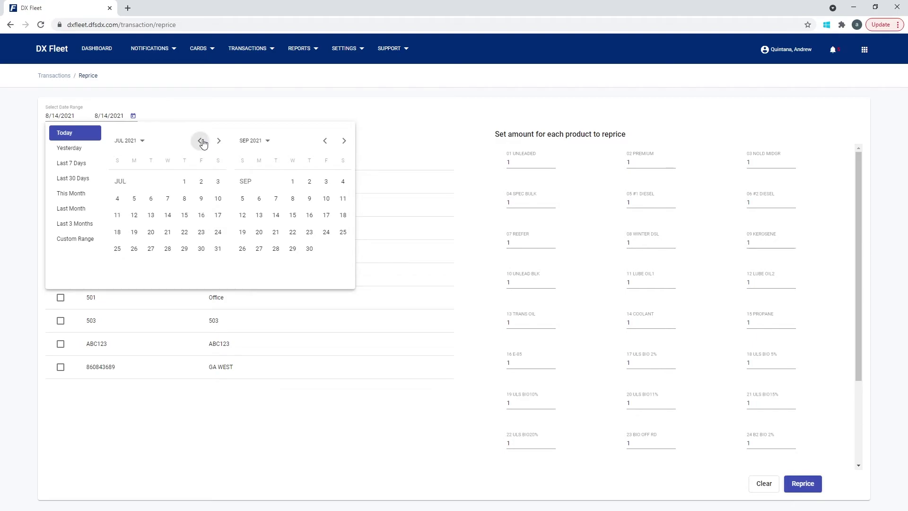
left_click(184, 182)
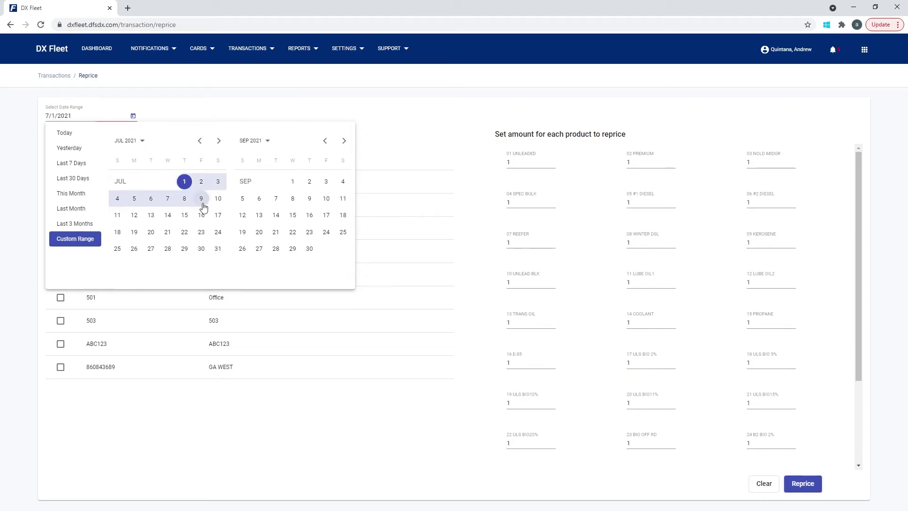
left_click(218, 250)
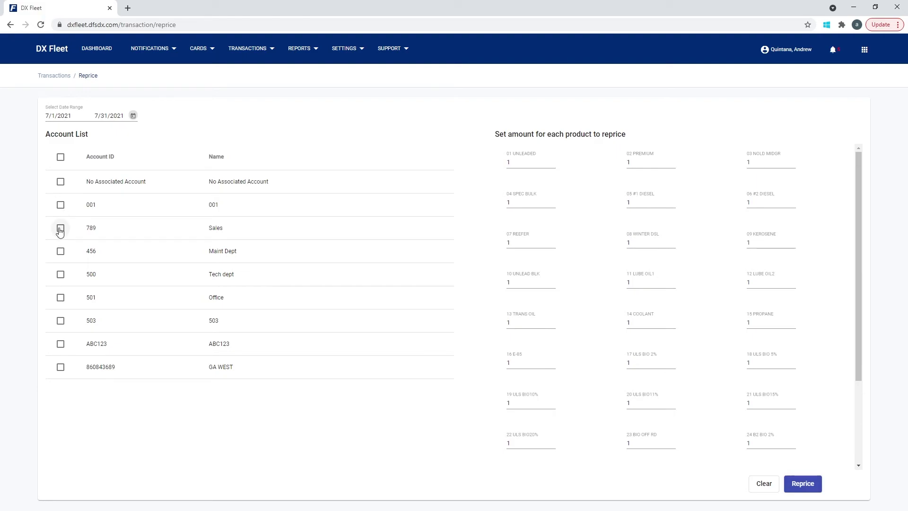
Try individual account checkboxes, then tick the header checkbox to select every account.
left_click(60, 206)
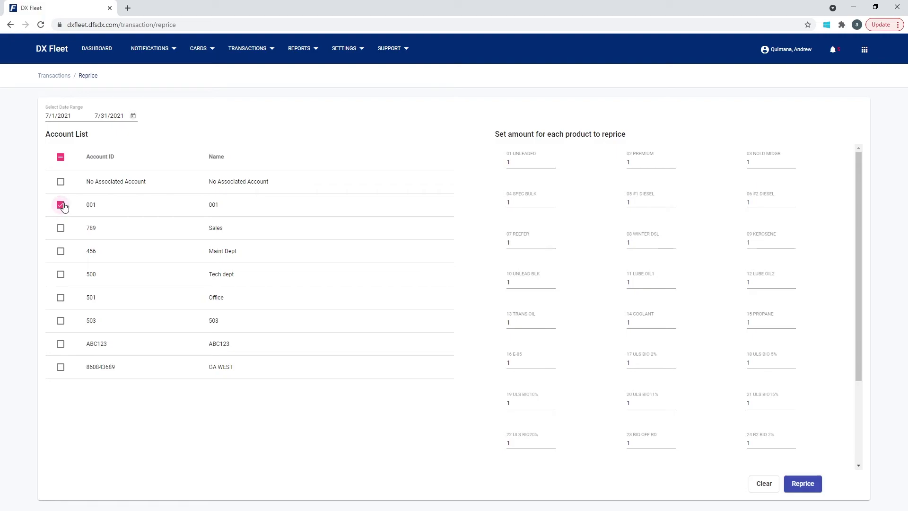
left_click(60, 207)
left_click(60, 228)
left_click(60, 229)
left_click(60, 157)
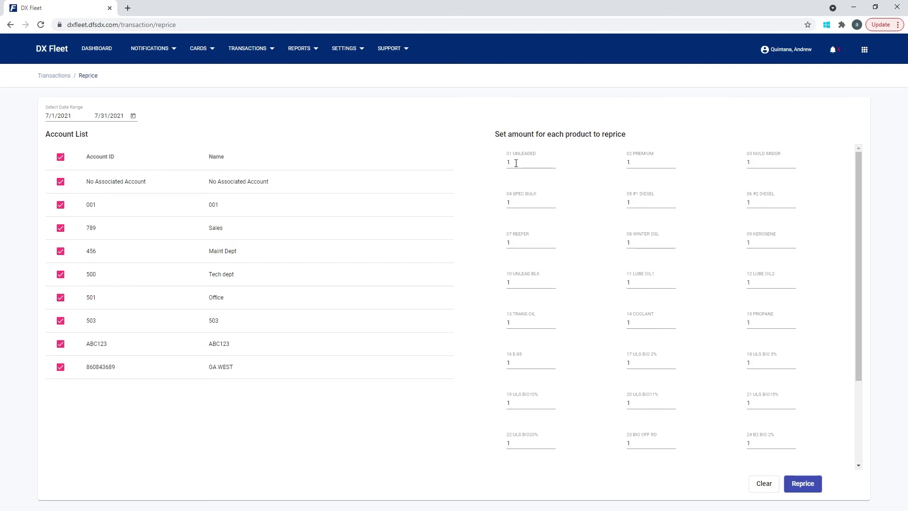
left_click(516, 162)
Enter reprice amounts of 2.00 for 01 UNLEADED and 2.12 for 05 #1 DIESEL.
left_click_drag(513, 162, 506, 162)
type("2.00")
scroll(736, 294, "down", 1)
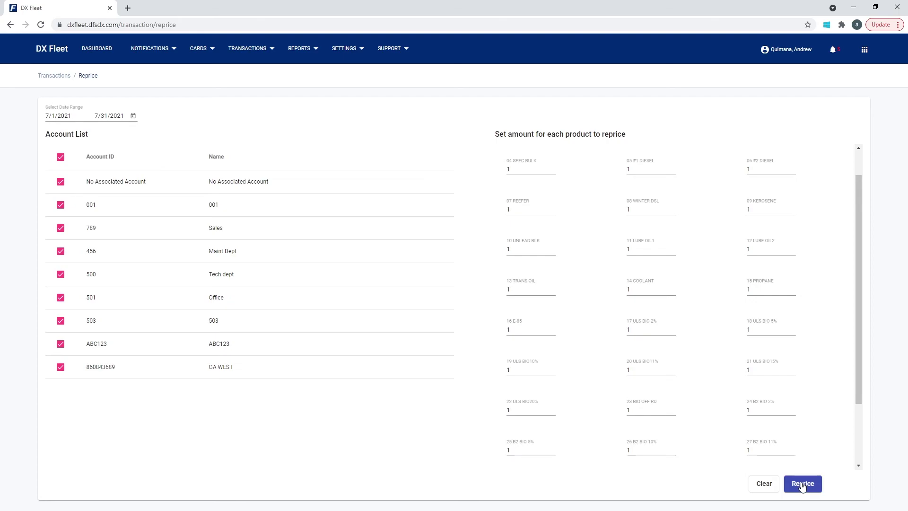
scroll(772, 365, "up", 1)
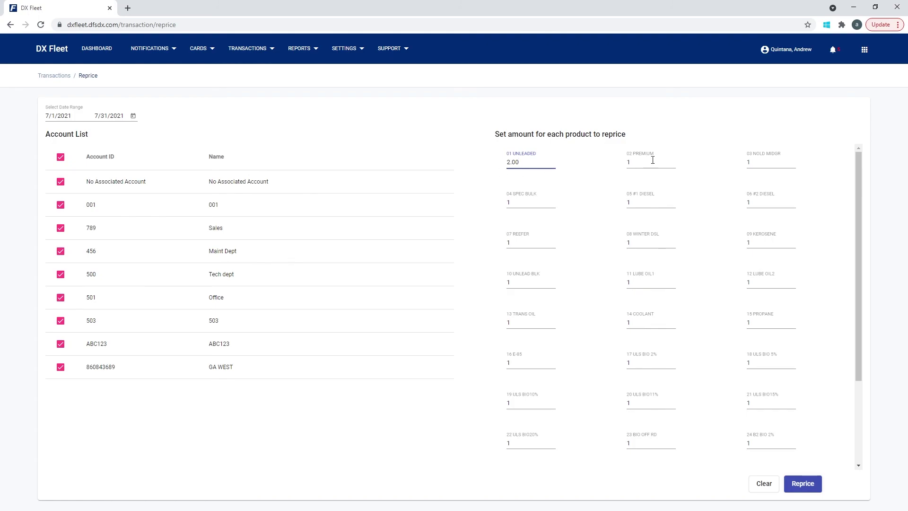
double_click(647, 201)
type("2.12")
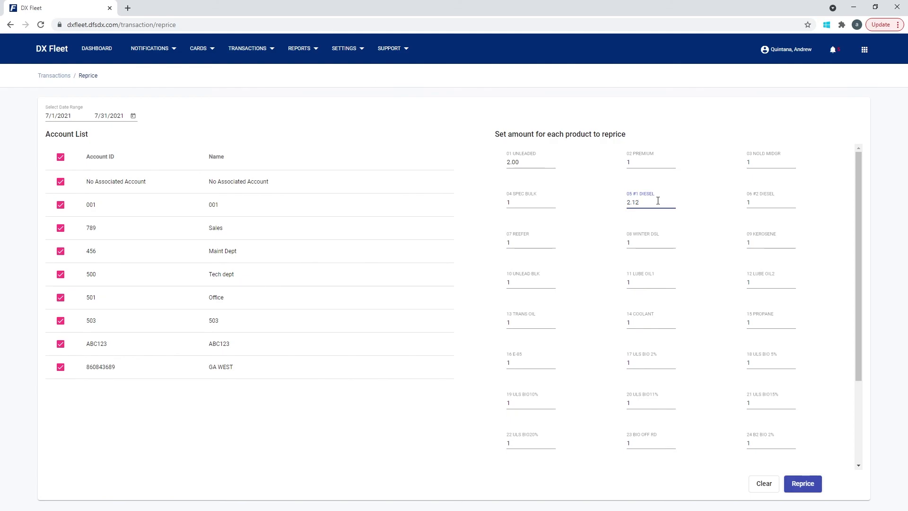